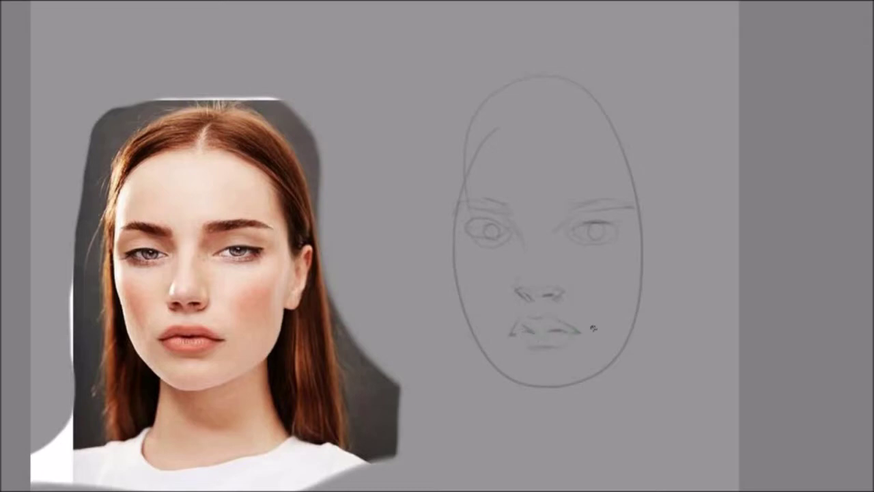
- Extend the left edge of the head outline with a pencil stroke
{"action": "mouse_move", "coordinate": [466, 155]}
{"action": "left_mouse_down"}
{"action": "mouse_move", "coordinate": [452, 245]}
{"action": "mouse_move", "coordinate": [472, 342]}
{"action": "left_mouse_up"}
- Sketch the left cheek and jawline, the forehead hairline, and hair down both sides
{"action": "left_click_drag", "start_coordinate": [462, 307], "coordinate": [509, 386]}
{"action": "mouse_move", "coordinate": [469, 339]}
{"action": "left_mouse_down"}
{"action": "mouse_move", "coordinate": [529, 390]}
{"action": "mouse_move", "coordinate": [594, 380]}
{"action": "mouse_move", "coordinate": [642, 329]}
{"action": "mouse_move", "coordinate": [679, 233]}
{"action": "left_mouse_up"}
{"action": "mouse_move", "coordinate": [554, 123]}
{"action": "left_mouse_down"}
{"action": "mouse_move", "coordinate": [471, 156]}
{"action": "mouse_move", "coordinate": [454, 199]}
{"action": "left_mouse_up"}
{"action": "mouse_move", "coordinate": [531, 97]}
{"action": "left_mouse_down"}
{"action": "mouse_move", "coordinate": [438, 166]}
{"action": "mouse_move", "coordinate": [431, 437]}
{"action": "left_mouse_up"}
{"action": "left_click_drag", "start_coordinate": [441, 181], "coordinate": [473, 121]}
{"action": "left_click_drag", "start_coordinate": [615, 160], "coordinate": [677, 218]}
{"action": "left_click_drag", "start_coordinate": [632, 181], "coordinate": [655, 253]}
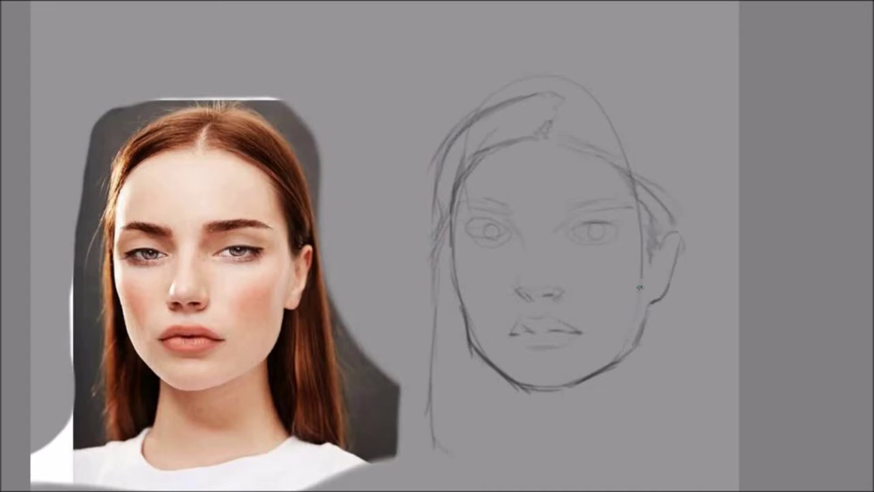
- Erase the old right head contour, draw the right eyebrow and add right-side hair strokes
{"action": "mouse_move", "coordinate": [640, 283]}
{"action": "left_mouse_down"}
{"action": "mouse_move", "coordinate": [624, 195]}
{"action": "mouse_move", "coordinate": [576, 75]}
{"action": "mouse_move", "coordinate": [443, 156]}
{"action": "left_mouse_up"}
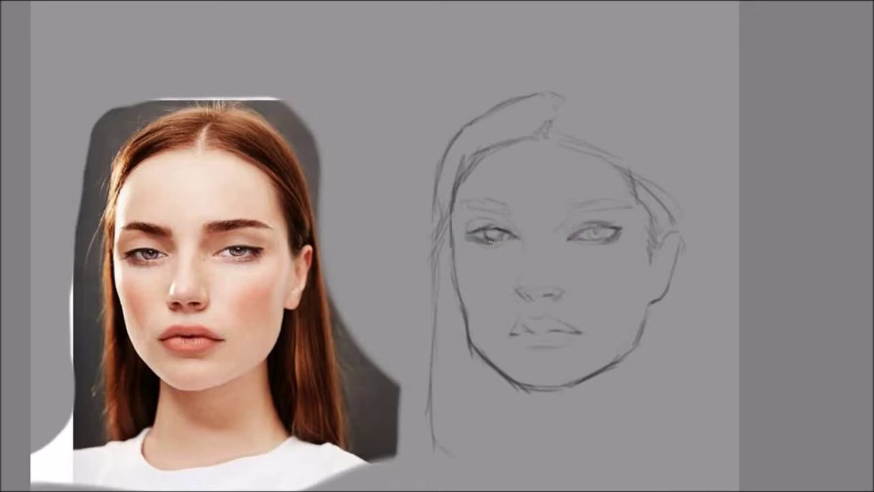
{"action": "left_click_drag", "start_coordinate": [559, 209], "coordinate": [630, 198]}
{"action": "left_click_drag", "start_coordinate": [664, 133], "coordinate": [721, 407]}
{"action": "left_click_drag", "start_coordinate": [664, 305], "coordinate": [677, 431]}
- Draw curved neck lines below the chin, darken the jaw, and select the top of the head
{"action": "scroll", "coordinate": [676, 431], "scroll_direction": "down", "scroll_amount": 3}
{"action": "mouse_move", "coordinate": [507, 296]}
{"action": "left_mouse_down"}
{"action": "mouse_move", "coordinate": [502, 403]}
{"action": "mouse_move", "coordinate": [529, 413]}
{"action": "left_mouse_up"}
{"action": "mouse_move", "coordinate": [620, 279]}
{"action": "left_mouse_down"}
{"action": "mouse_move", "coordinate": [616, 339]}
{"action": "mouse_move", "coordinate": [645, 365]}
{"action": "left_mouse_up"}
{"action": "left_click_drag", "start_coordinate": [617, 330], "coordinate": [650, 209]}
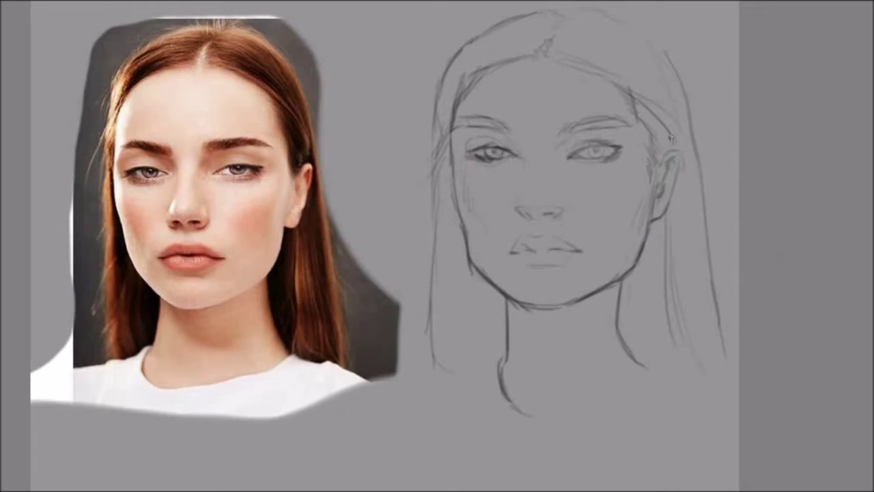
{"action": "mouse_move", "coordinate": [504, 113]}
{"action": "left_mouse_down"}
{"action": "mouse_move", "coordinate": [711, 109]}
{"action": "mouse_move", "coordinate": [496, 104]}
{"action": "left_mouse_up"}
- Raise the selected top of the head higher with a Ctrl+T transform
{"action": "key", "text": "ctrl+t"}
{"action": "scroll", "coordinate": [496, 104], "scroll_direction": "up", "scroll_amount": 3}
{"action": "left_click_drag", "start_coordinate": [560, 53], "coordinate": [560, 33]}
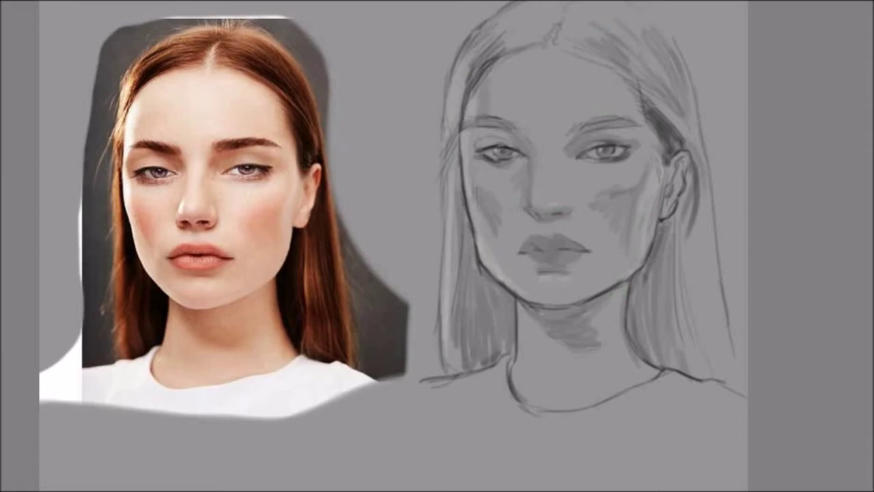
- Scale up and reposition the whole sketch to fit the canvas
{"action": "key", "text": "ctrl+t"}
{"action": "left_click_drag", "start_coordinate": [593, 111], "coordinate": [634, 15]}
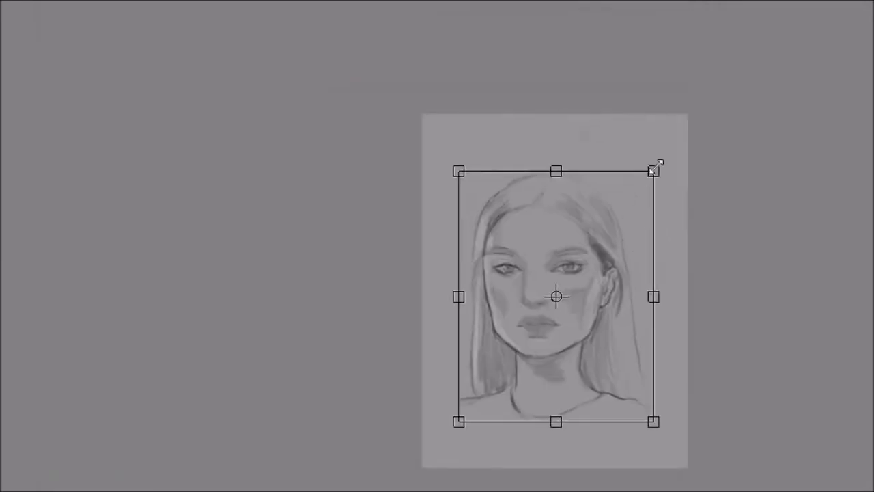
{"action": "left_click_drag", "start_coordinate": [658, 166], "coordinate": [705, 113]}
{"action": "left_click_drag", "start_coordinate": [663, 279], "coordinate": [646, 290]}
{"action": "left_click_drag", "start_coordinate": [685, 166], "coordinate": [659, 156]}
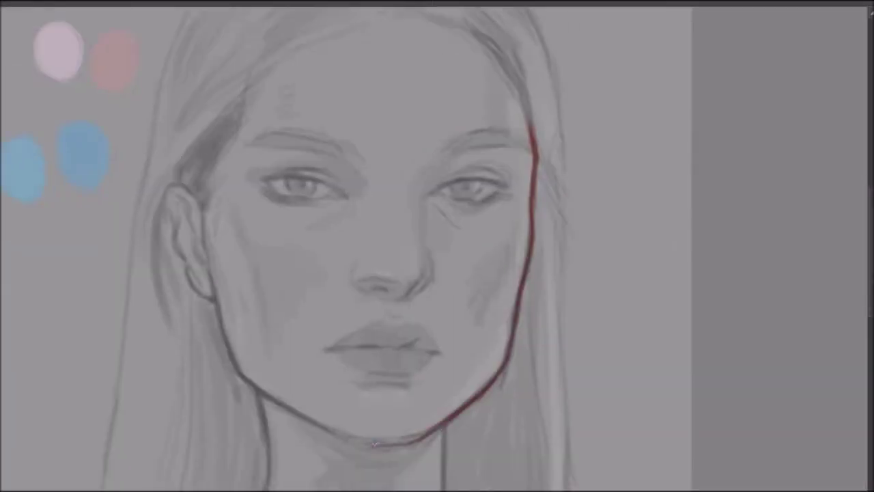
- With the view mirrored, ink the jaw, ear and nearby hair in dark red
{"action": "key", "text": "h"}
{"action": "mouse_move", "coordinate": [496, 446]}
{"action": "left_mouse_down"}
{"action": "mouse_move", "coordinate": [623, 360]}
{"action": "mouse_move", "coordinate": [669, 205]}
{"action": "mouse_move", "coordinate": [660, 250]}
{"action": "left_mouse_up"}
{"action": "left_click_drag", "start_coordinate": [676, 204], "coordinate": [661, 255]}
{"action": "mouse_move", "coordinate": [596, 81]}
{"action": "left_mouse_down"}
{"action": "mouse_move", "coordinate": [634, 134]}
{"action": "mouse_move", "coordinate": [642, 277]}
{"action": "left_mouse_up"}
{"action": "mouse_move", "coordinate": [637, 123]}
{"action": "left_mouse_down"}
{"action": "mouse_move", "coordinate": [677, 196]}
{"action": "mouse_move", "coordinate": [700, 280]}
{"action": "left_mouse_up"}
{"action": "scroll", "coordinate": [682, 298], "scroll_direction": "down", "scroll_amount": 2}
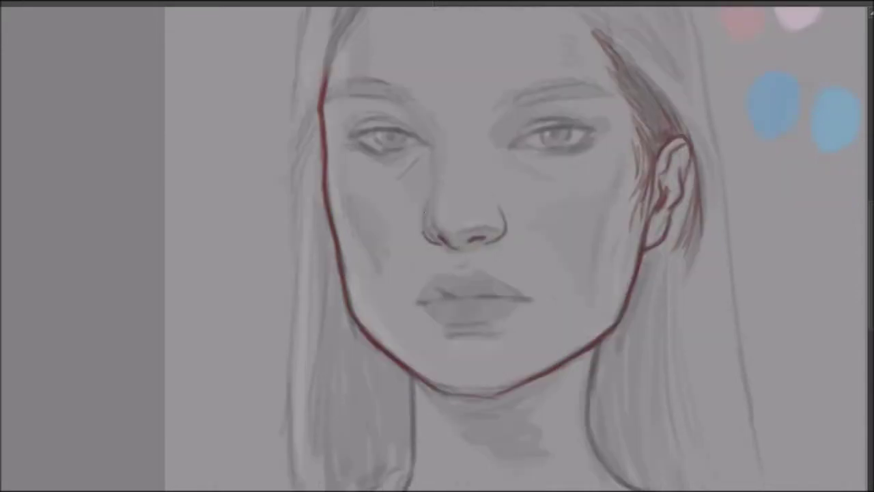
- Ink the lip line, upper lip edge, lower lip shadow and right eyelid lines
{"action": "left_click_drag", "start_coordinate": [478, 295], "coordinate": [531, 299]}
{"action": "left_click_drag", "start_coordinate": [414, 304], "coordinate": [442, 297]}
{"action": "left_click_drag", "start_coordinate": [450, 325], "coordinate": [509, 332]}
{"action": "left_click_drag", "start_coordinate": [444, 277], "coordinate": [481, 273]}
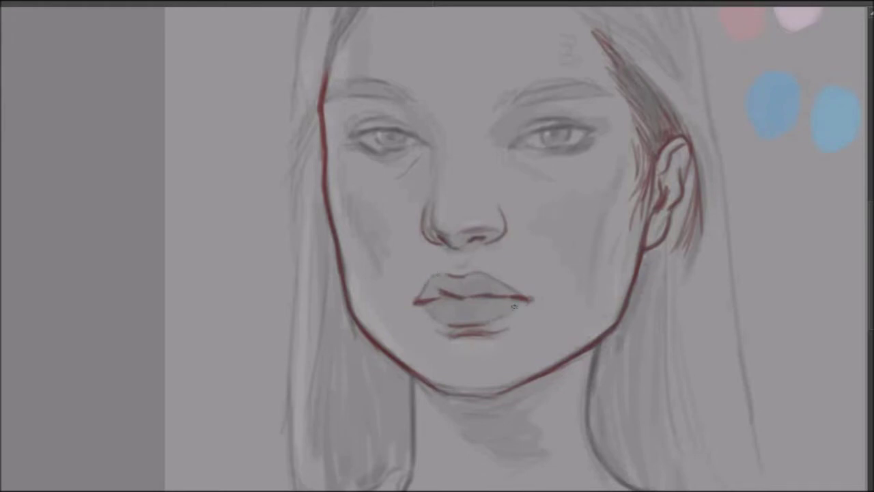
{"action": "mouse_move", "coordinate": [510, 140]}
{"action": "left_mouse_down"}
{"action": "mouse_move", "coordinate": [594, 123]}
{"action": "mouse_move", "coordinate": [605, 130]}
{"action": "mouse_move", "coordinate": [526, 153]}
{"action": "left_mouse_up"}
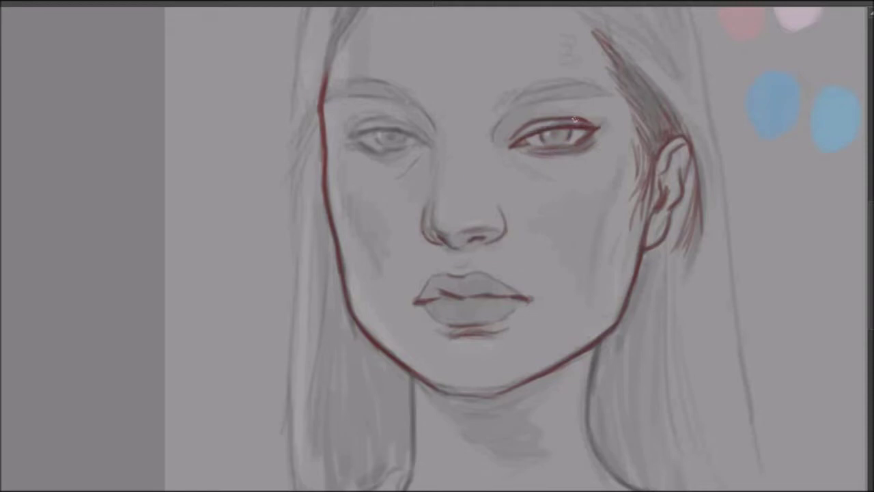
- Ink the right eyebrow and hatch shadows under the chin
{"action": "left_click_drag", "start_coordinate": [500, 106], "coordinate": [612, 84]}
{"action": "left_click_drag", "start_coordinate": [535, 97], "coordinate": [582, 84]}
{"action": "left_click_drag", "start_coordinate": [424, 390], "coordinate": [530, 454]}
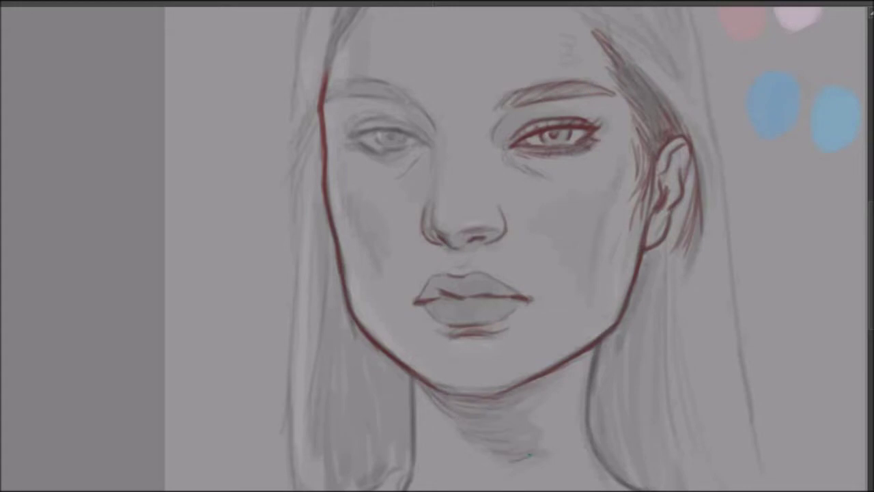
{"action": "scroll", "coordinate": [529, 454], "scroll_direction": "down", "scroll_amount": 3}
- Ink both sides of the neck, the collarbone and both shoulder lines
{"action": "left_click_drag", "start_coordinate": [412, 291], "coordinate": [401, 423]}
{"action": "mouse_move", "coordinate": [404, 387]}
{"action": "left_mouse_down"}
{"action": "mouse_move", "coordinate": [346, 415]}
{"action": "mouse_move", "coordinate": [260, 428]}
{"action": "left_mouse_up"}
{"action": "mouse_move", "coordinate": [400, 403]}
{"action": "left_mouse_down"}
{"action": "mouse_move", "coordinate": [423, 467]}
{"action": "mouse_move", "coordinate": [642, 410]}
{"action": "mouse_move", "coordinate": [801, 466]}
{"action": "left_mouse_up"}
{"action": "left_click_drag", "start_coordinate": [593, 259], "coordinate": [615, 390]}
{"action": "left_click_drag", "start_coordinate": [596, 321], "coordinate": [643, 410]}
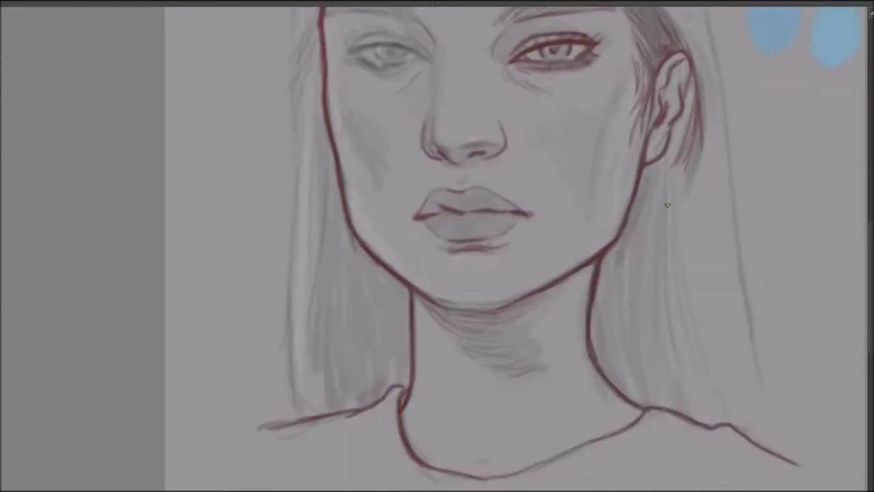
{"action": "scroll", "coordinate": [679, 140], "scroll_direction": "down", "scroll_amount": 1}
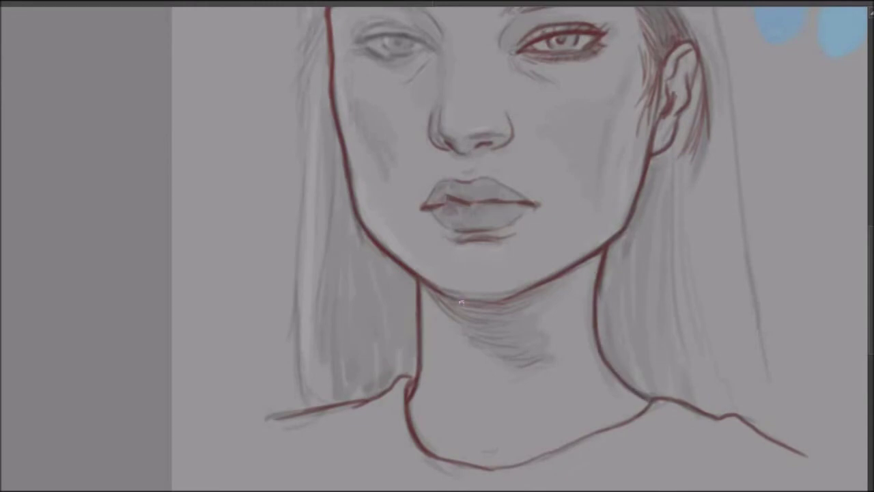
- Mirror the view and refine the right-side eye's eyelid and eyebrow lines
{"action": "key", "text": "m"}
{"action": "mouse_move", "coordinate": [428, 236]}
{"action": "left_mouse_down"}
{"action": "mouse_move", "coordinate": [506, 233]}
{"action": "mouse_move", "coordinate": [500, 218]}
{"action": "left_mouse_up"}
{"action": "mouse_move", "coordinate": [491, 238]}
{"action": "left_mouse_down"}
{"action": "mouse_move", "coordinate": [429, 247]}
{"action": "mouse_move", "coordinate": [433, 257]}
{"action": "mouse_move", "coordinate": [475, 234]}
{"action": "left_mouse_up"}
{"action": "mouse_move", "coordinate": [442, 199]}
{"action": "left_mouse_down"}
{"action": "mouse_move", "coordinate": [480, 176]}
{"action": "mouse_move", "coordinate": [523, 177]}
{"action": "left_mouse_up"}
{"action": "scroll", "coordinate": [542, 179], "scroll_direction": "down", "scroll_amount": 3}
- Add long inked hair strokes down the left and right sides
{"action": "left_click_drag", "start_coordinate": [271, 49], "coordinate": [237, 192]}
{"action": "mouse_move", "coordinate": [240, 183]}
{"action": "left_mouse_down"}
{"action": "mouse_move", "coordinate": [212, 389]}
{"action": "mouse_move", "coordinate": [183, 485]}
{"action": "left_mouse_up"}
{"action": "left_click_drag", "start_coordinate": [550, 192], "coordinate": [567, 275]}
{"action": "left_click_drag", "start_coordinate": [551, 148], "coordinate": [553, 458]}
{"action": "scroll", "coordinate": [388, 274], "scroll_direction": "up", "scroll_amount": 3}
- Add hair strokes along the crown, unmirror the view, and paint pink on the left cheek
{"action": "mouse_move", "coordinate": [410, 59]}
{"action": "left_mouse_down"}
{"action": "mouse_move", "coordinate": [545, 168]}
{"action": "mouse_move", "coordinate": [552, 223]}
{"action": "left_mouse_up"}
{"action": "left_click_drag", "start_coordinate": [374, 131], "coordinate": [332, 164]}
{"action": "left_click_drag", "start_coordinate": [287, 135], "coordinate": [271, 205]}
{"action": "left_click_drag", "start_coordinate": [505, 113], "coordinate": [516, 140]}
{"action": "left_click_drag", "start_coordinate": [443, 93], "coordinate": [410, 119]}
{"action": "key", "text": "h"}
{"action": "scroll", "coordinate": [437, 274], "scroll_direction": "down", "scroll_amount": 2}
{"action": "mouse_move", "coordinate": [393, 315]}
{"action": "left_mouse_down"}
{"action": "mouse_move", "coordinate": [390, 219]}
{"action": "mouse_move", "coordinate": [448, 164]}
{"action": "mouse_move", "coordinate": [523, 315]}
{"action": "left_mouse_up"}
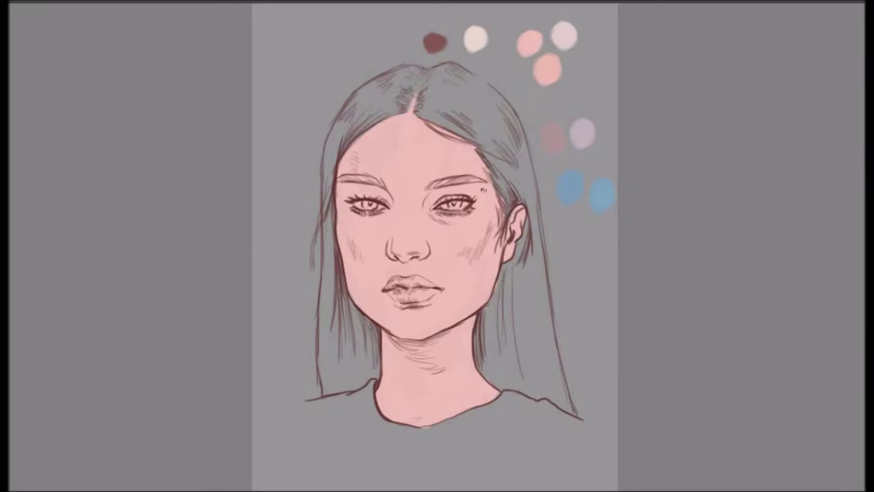
- Try colouring the iris blue, then undo it
{"action": "scroll", "coordinate": [451, 204], "scroll_direction": "up", "scroll_amount": 3}
{"action": "scroll", "coordinate": [328, 218], "scroll_direction": "down", "scroll_amount": 3}
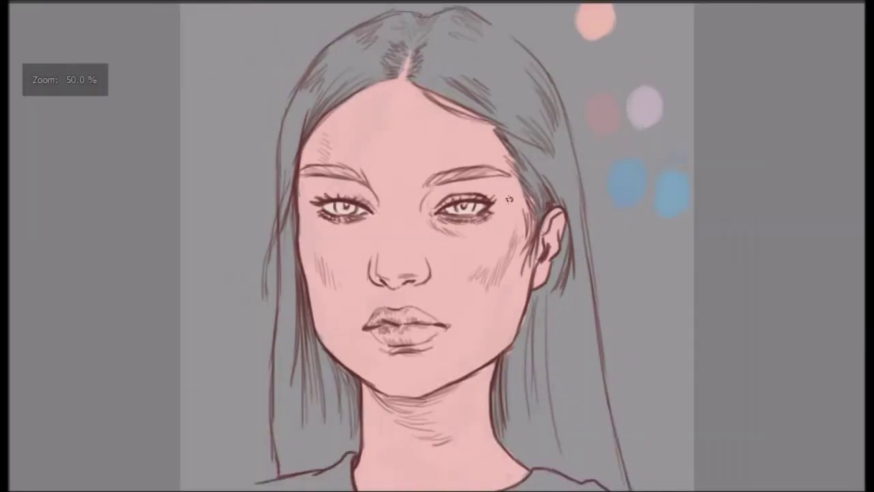
{"action": "left_click_drag", "start_coordinate": [459, 262], "coordinate": [470, 265]}
{"action": "key", "text": "ctrl+z"}
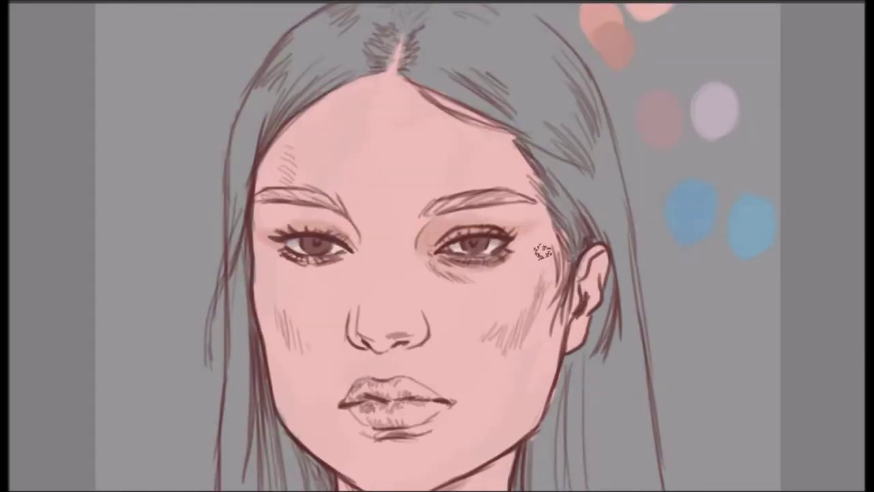
- Shade the left eye socket, beside and under the nose, and blush both cheeks
{"action": "left_click_drag", "start_coordinate": [301, 260], "coordinate": [345, 277]}
{"action": "left_click_drag", "start_coordinate": [294, 212], "coordinate": [356, 240]}
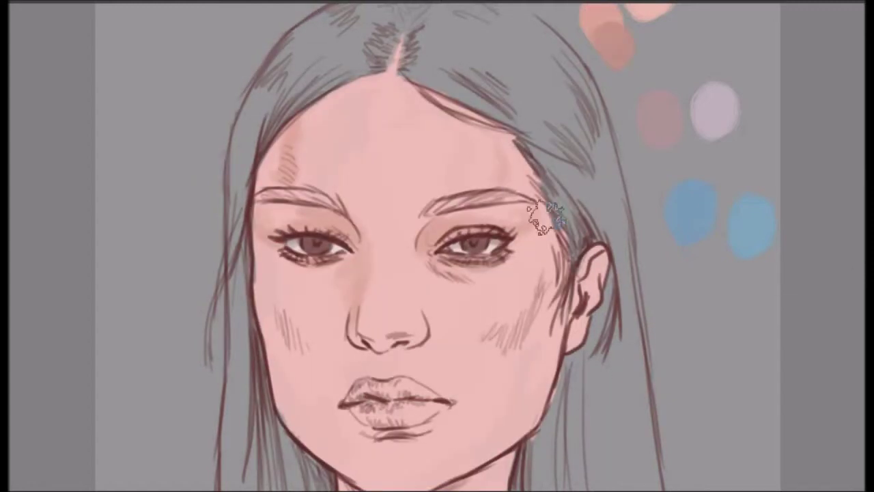
{"action": "left_click_drag", "start_coordinate": [299, 334], "coordinate": [280, 260]}
{"action": "left_click_drag", "start_coordinate": [358, 343], "coordinate": [405, 335]}
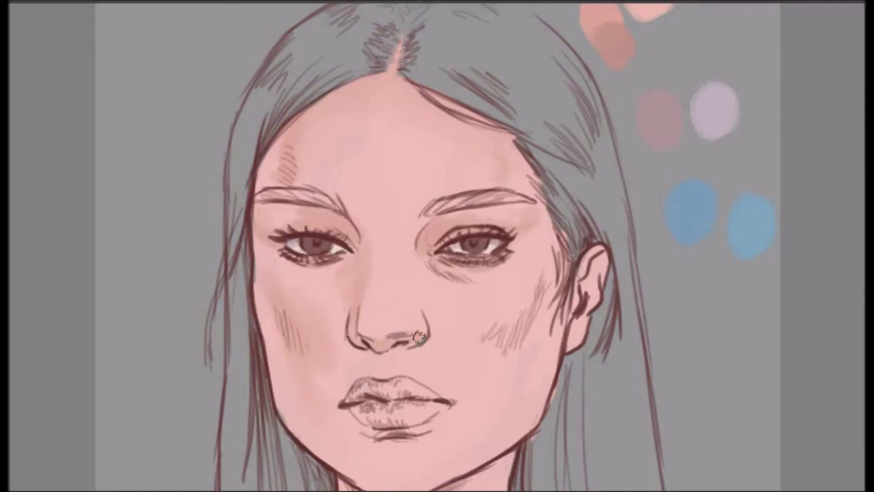
{"action": "mouse_move", "coordinate": [522, 358]}
{"action": "left_mouse_down"}
{"action": "mouse_move", "coordinate": [528, 296]}
{"action": "mouse_move", "coordinate": [512, 342]}
{"action": "left_mouse_up"}
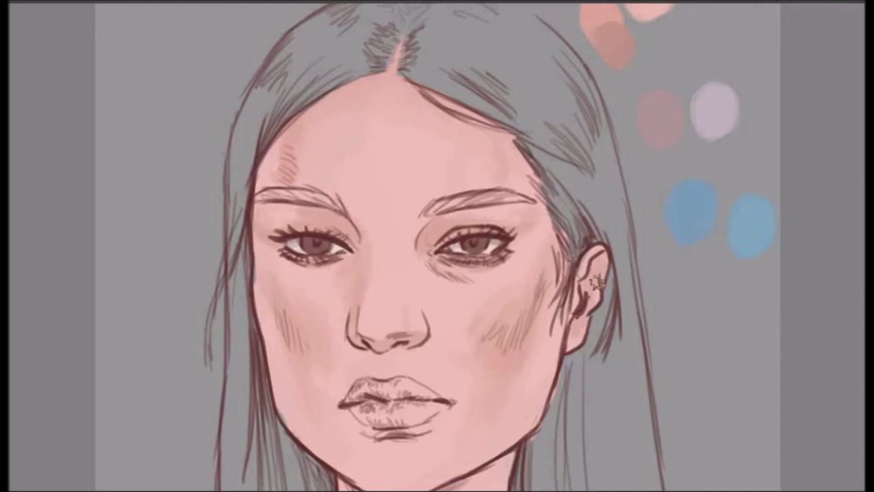
{"action": "scroll", "coordinate": [604, 260], "scroll_direction": "down", "scroll_amount": 3}
{"action": "scroll", "coordinate": [728, 254], "scroll_direction": "down", "scroll_amount": 2}
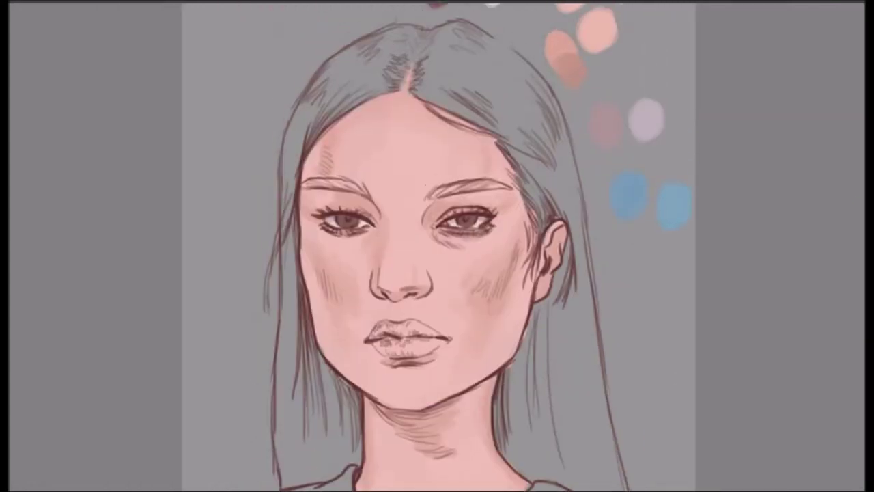
{"action": "scroll", "coordinate": [594, 124], "scroll_direction": "up", "scroll_amount": 2}
- Mix an orange-red, deepen the left cheek blush, and shade the jawline and neck
{"action": "left_click_drag", "start_coordinate": [586, 133], "coordinate": [590, 147]}
{"action": "left_click_drag", "start_coordinate": [331, 319], "coordinate": [346, 350]}
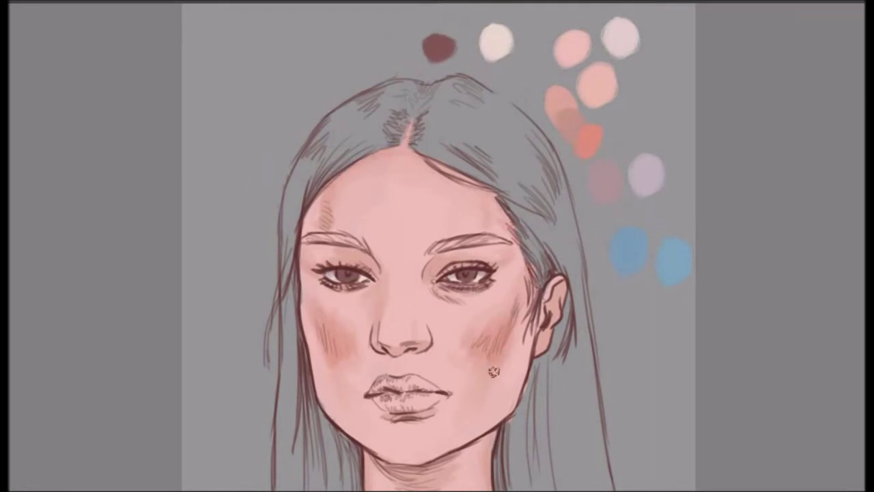
{"action": "left_click_drag", "start_coordinate": [526, 361], "coordinate": [511, 409]}
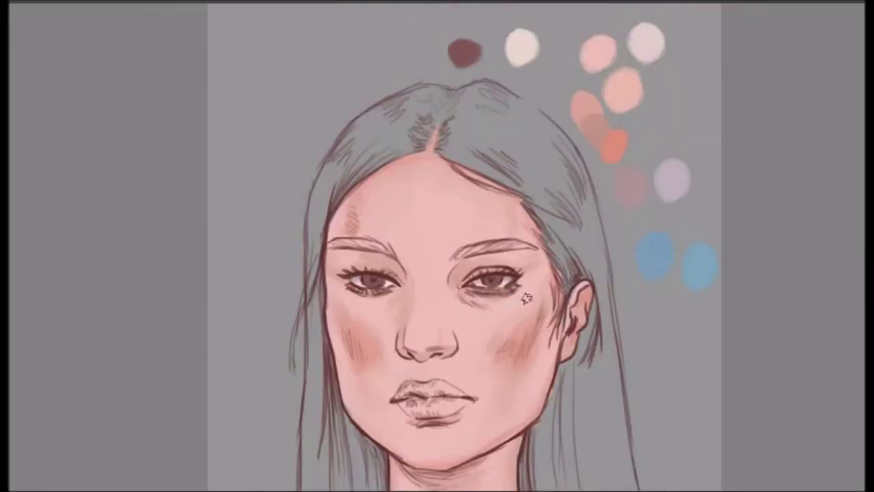
{"action": "scroll", "coordinate": [340, 405], "scroll_direction": "down", "scroll_amount": 3}
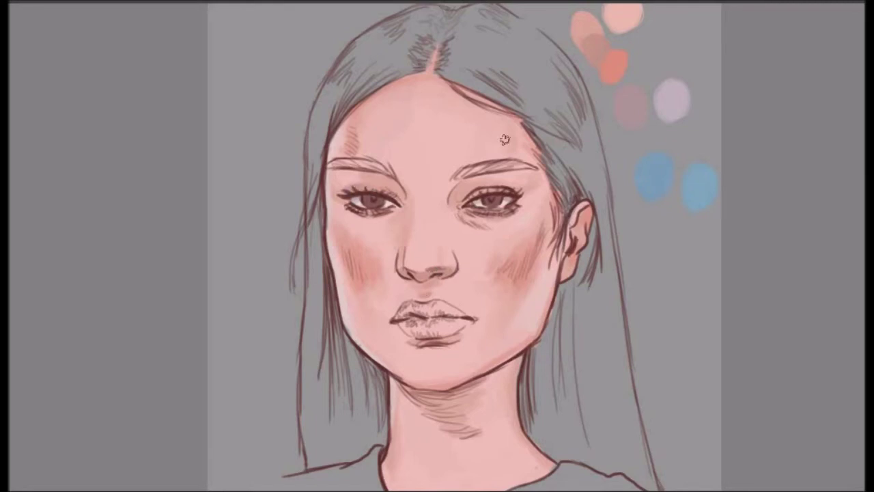
{"action": "left_click", "coordinate": [618, 60], "text": "alt"}
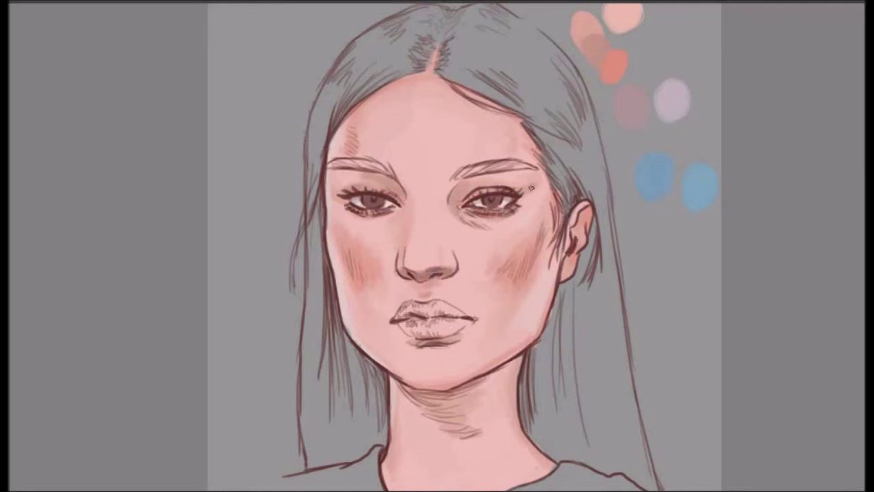
{"action": "mouse_move", "coordinate": [416, 396]}
{"action": "left_mouse_down"}
{"action": "mouse_move", "coordinate": [483, 419]}
{"action": "mouse_move", "coordinate": [444, 431]}
{"action": "left_mouse_up"}
{"action": "mouse_move", "coordinate": [520, 359]}
{"action": "left_mouse_down"}
{"action": "mouse_move", "coordinate": [485, 383]}
{"action": "mouse_move", "coordinate": [519, 425]}
{"action": "left_mouse_up"}
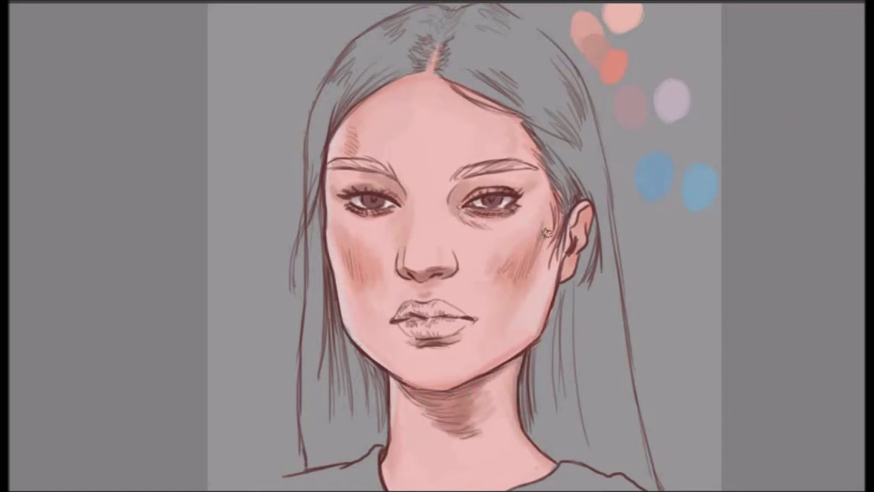
- Paint the lips dark red-brown and add brown eyeshadow around both eyes
{"action": "left_click", "coordinate": [589, 282], "text": "alt"}
{"action": "mouse_move", "coordinate": [589, 283]}
{"action": "left_mouse_down"}
{"action": "mouse_move", "coordinate": [406, 331]}
{"action": "mouse_move", "coordinate": [423, 310]}
{"action": "mouse_move", "coordinate": [447, 306]}
{"action": "mouse_move", "coordinate": [458, 328]}
{"action": "mouse_move", "coordinate": [454, 321]}
{"action": "left_mouse_up"}
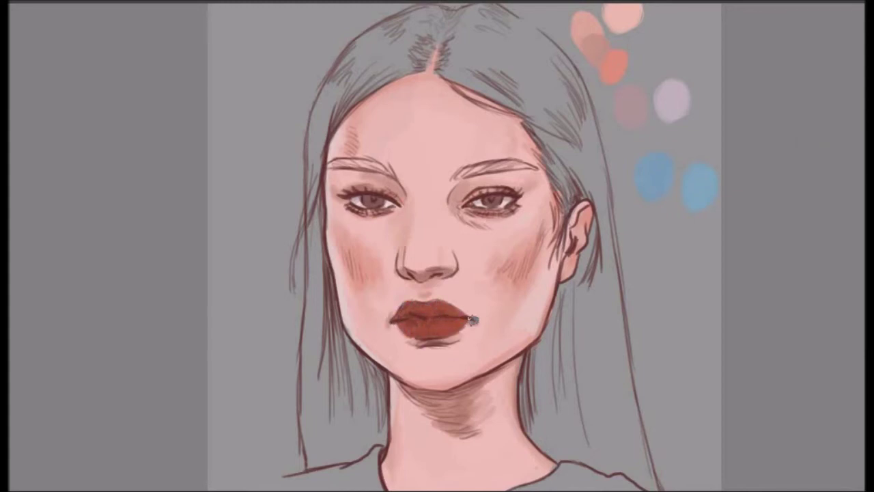
{"action": "mouse_move", "coordinate": [498, 196]}
{"action": "left_mouse_down"}
{"action": "mouse_move", "coordinate": [465, 186]}
{"action": "mouse_move", "coordinate": [526, 183]}
{"action": "left_mouse_up"}
{"action": "left_click_drag", "start_coordinate": [338, 188], "coordinate": [405, 188]}
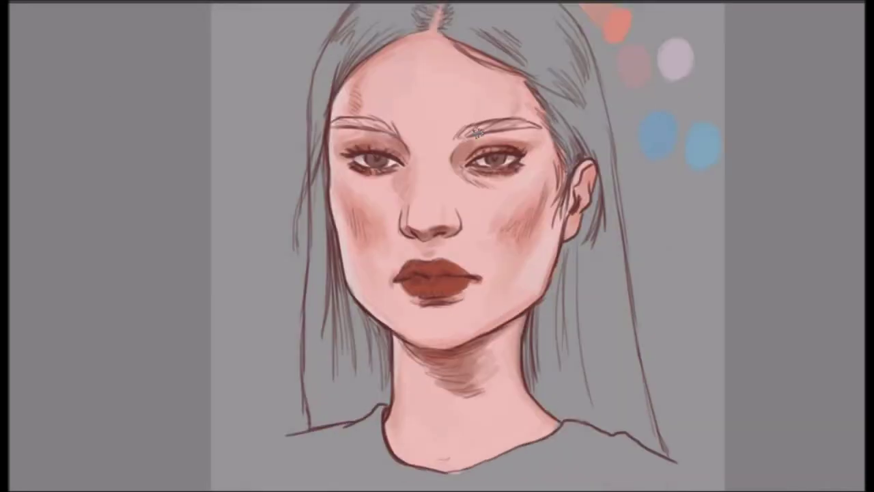
- Darken both eyebrows with extra dark strokes
{"action": "left_click_drag", "start_coordinate": [471, 131], "coordinate": [539, 125]}
{"action": "left_click_drag", "start_coordinate": [469, 130], "coordinate": [540, 125]}
{"action": "left_click_drag", "start_coordinate": [395, 130], "coordinate": [342, 125]}
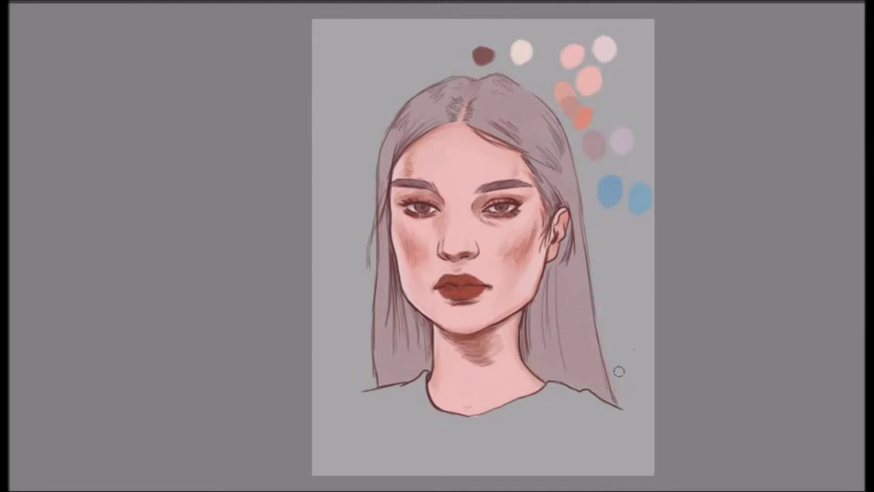
- Try and undo a sparkly earring stamp, erase the orange swatches, and start the blue shirt
{"action": "left_click", "coordinate": [854, 336]}
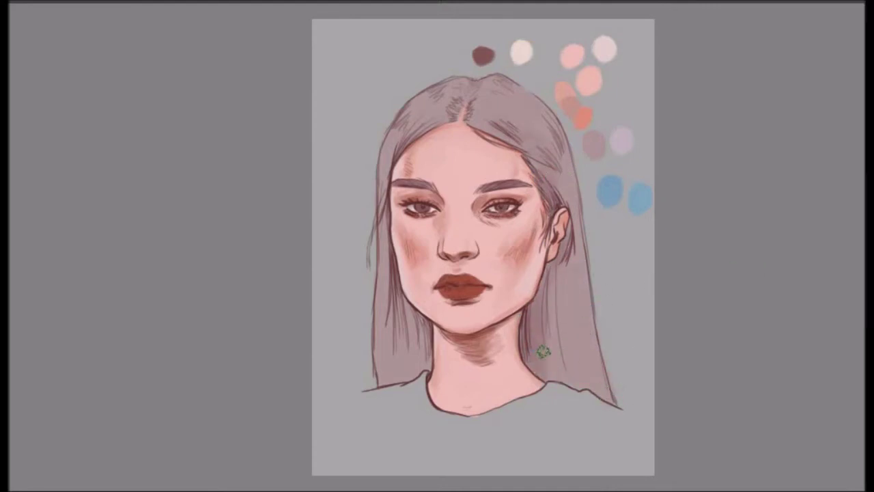
{"action": "left_click", "coordinate": [547, 238]}
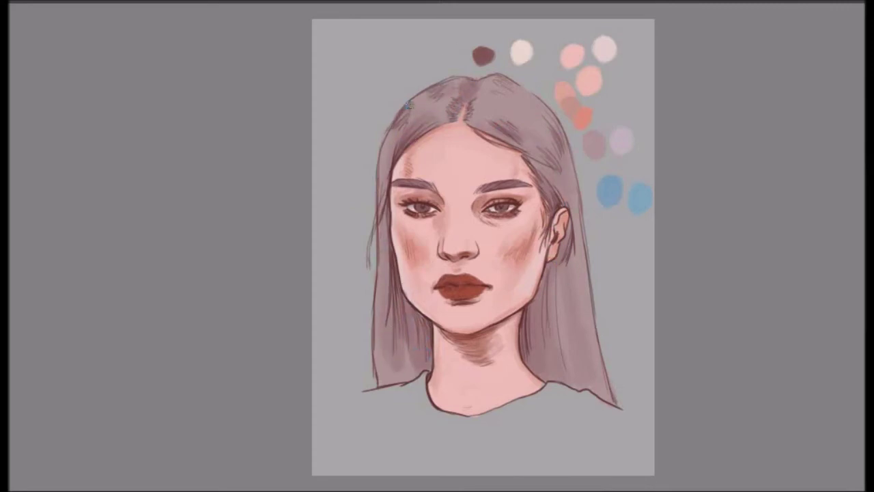
{"action": "key", "text": "ctrl"}
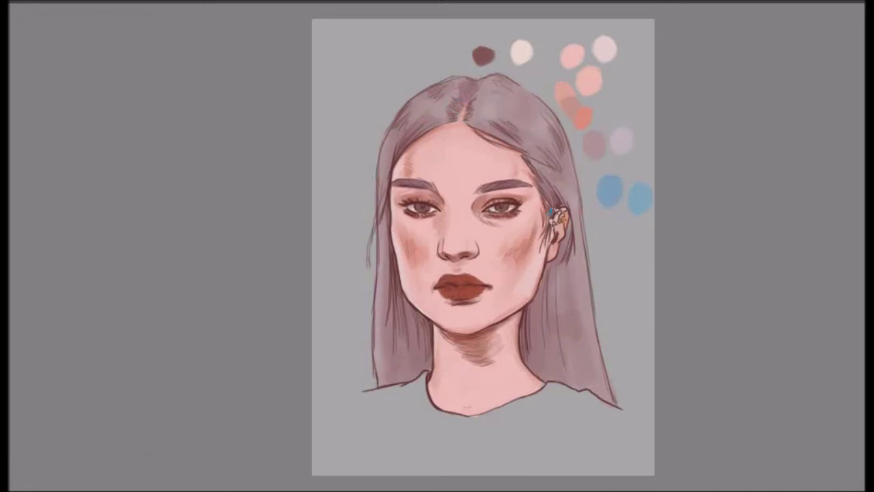
{"action": "key", "text": "ctrl+z"}
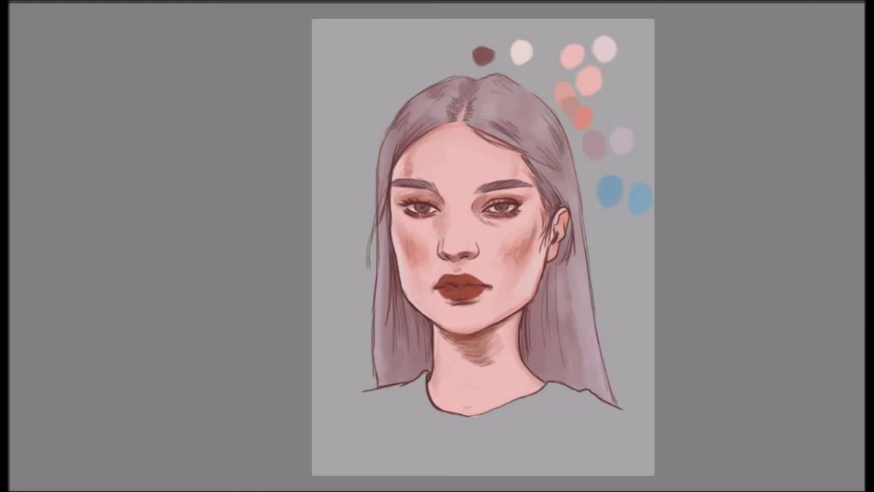
{"action": "left_click_drag", "start_coordinate": [562, 87], "coordinate": [581, 119]}
{"action": "mouse_move", "coordinate": [357, 398]}
{"action": "left_mouse_down"}
{"action": "mouse_move", "coordinate": [465, 444]}
{"action": "mouse_move", "coordinate": [586, 404]}
{"action": "mouse_move", "coordinate": [371, 416]}
{"action": "mouse_move", "coordinate": [419, 441]}
{"action": "left_mouse_up"}
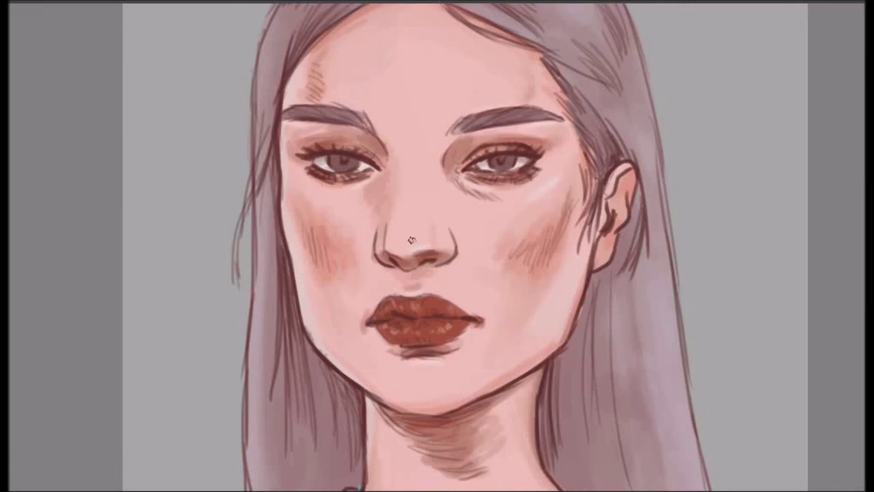
- Zoom in and back out to check the lips and blue shirt
{"action": "scroll", "coordinate": [511, 236], "scroll_direction": "up", "scroll_amount": 3}
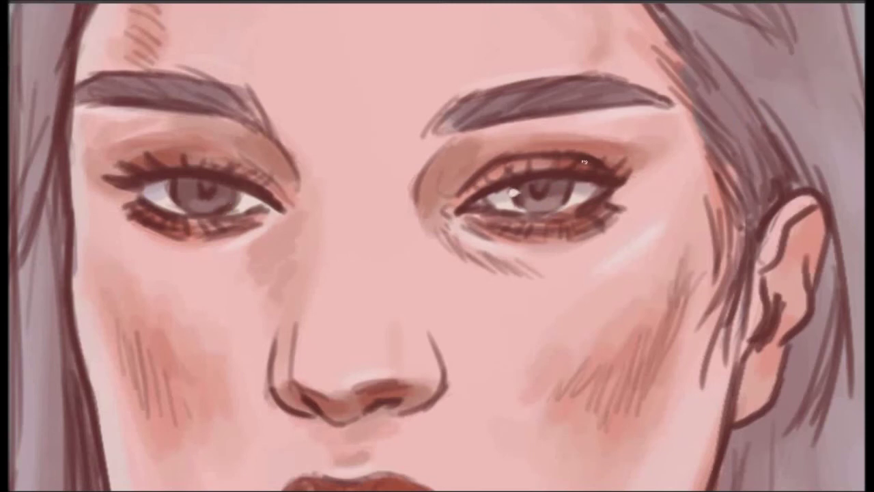
{"action": "scroll", "coordinate": [172, 191], "scroll_direction": "down", "scroll_amount": 5}
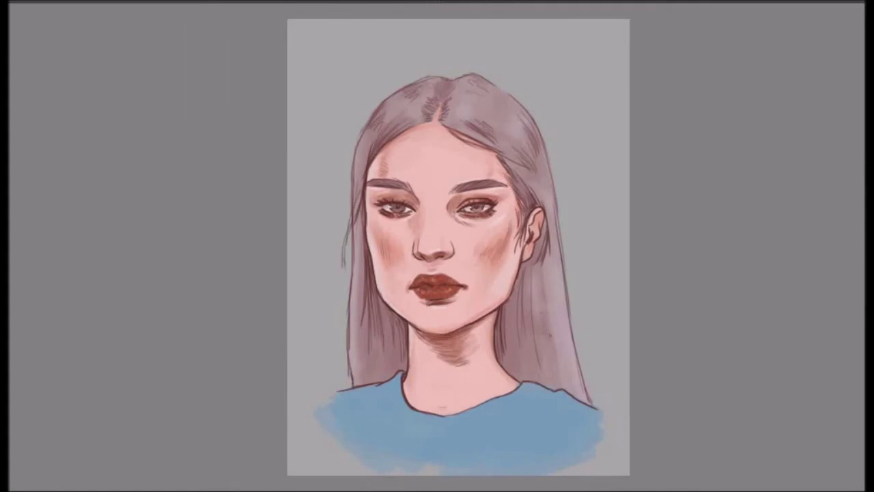
- Finish the red signature by the neck and begin darkening the background vignette
{"action": "left_click_drag", "start_coordinate": [528, 374], "coordinate": [534, 408]}
{"action": "mouse_move", "coordinate": [381, 186]}
{"action": "left_mouse_down"}
{"action": "mouse_move", "coordinate": [498, 146]}
{"action": "mouse_move", "coordinate": [490, 187]}
{"action": "left_mouse_up"}
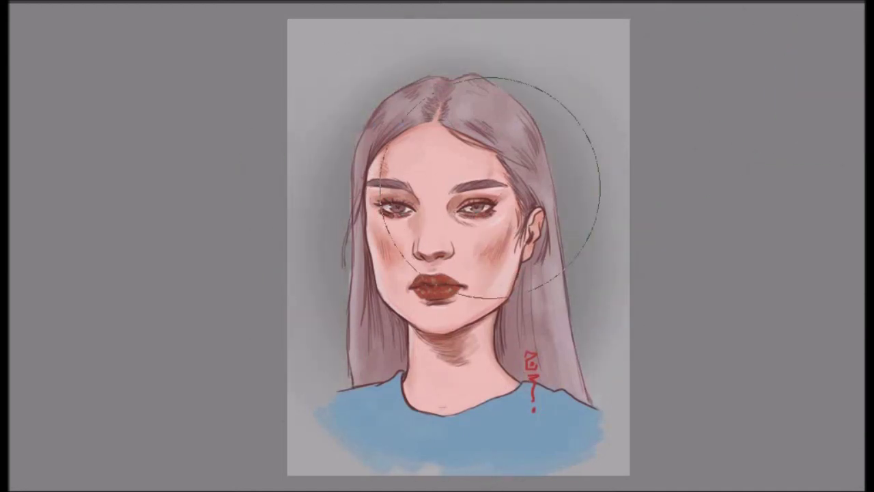